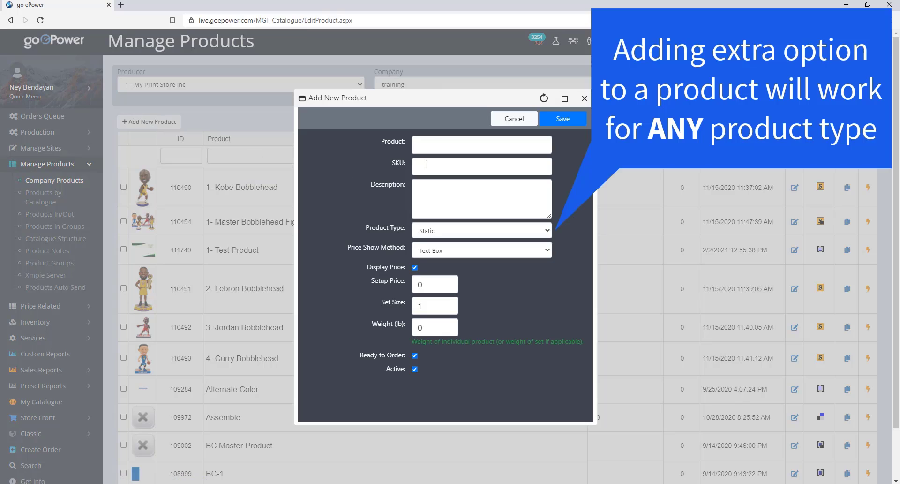
Name the new product "Extra Option Within A Product" and save it with the remaining default settings
{"action": "left_click", "coordinate": [433, 146]}
{"action": "type", "text": "Extra Option Within A Product"}
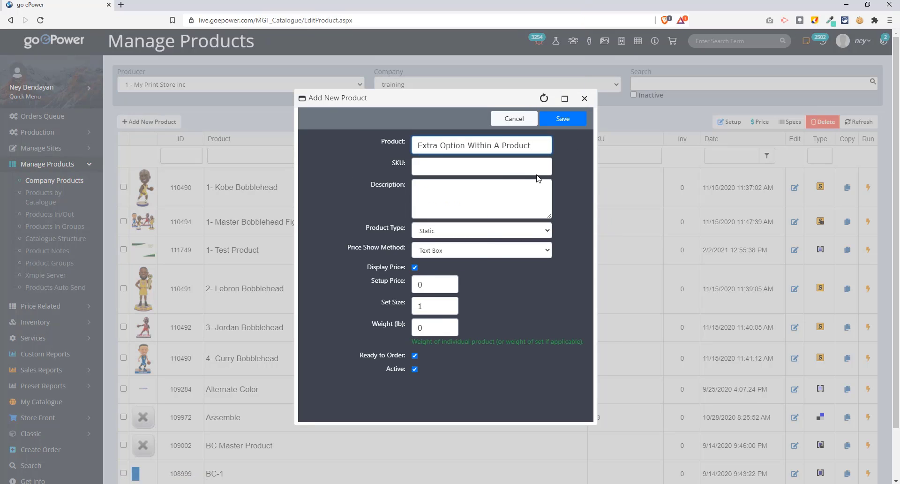
{"action": "left_click", "coordinate": [563, 119]}
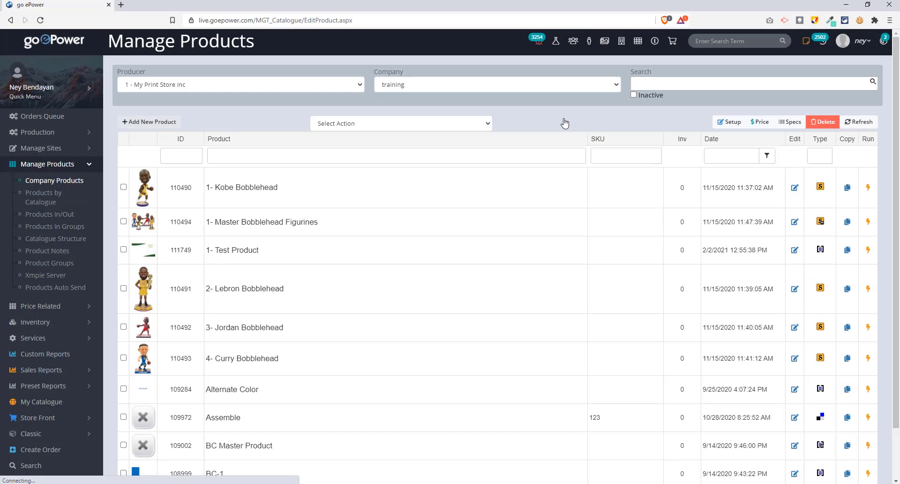
Upload Image.png as the product image and save the product setup
{"action": "left_click", "coordinate": [588, 314]}
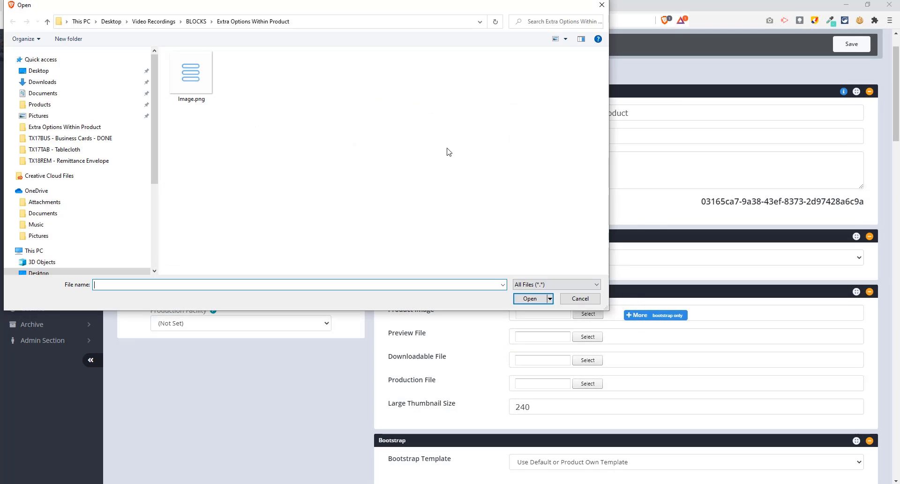
{"action": "double_click", "coordinate": [199, 85]}
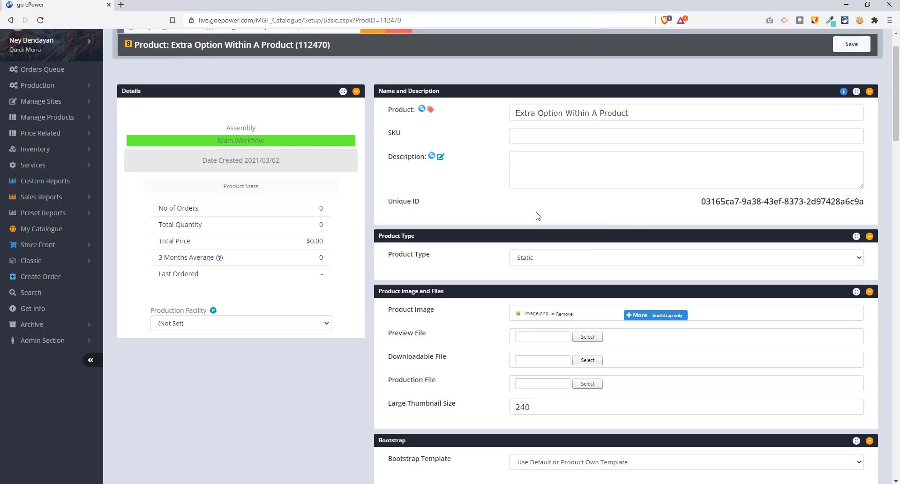
{"action": "scroll", "coordinate": [745, 196], "scroll_direction": "up", "scroll_amount": 1}
{"action": "left_click", "coordinate": [851, 91]}
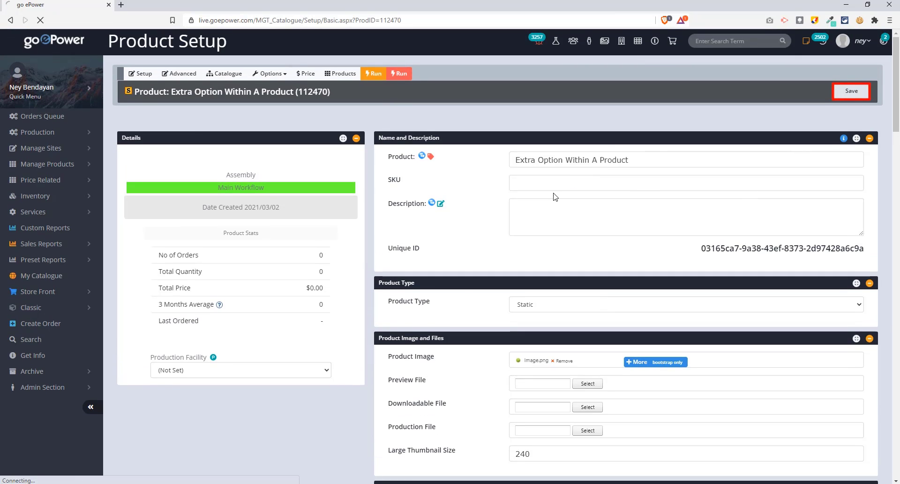
In the product's extra options, add an option titled "Stock Type" with the Drop Down List display type
{"action": "left_click", "coordinate": [284, 75]}
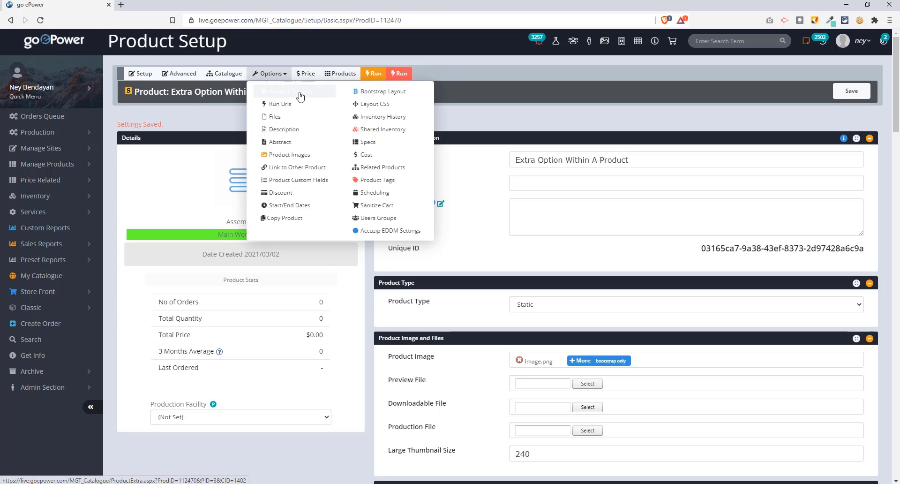
{"action": "left_click", "coordinate": [300, 96]}
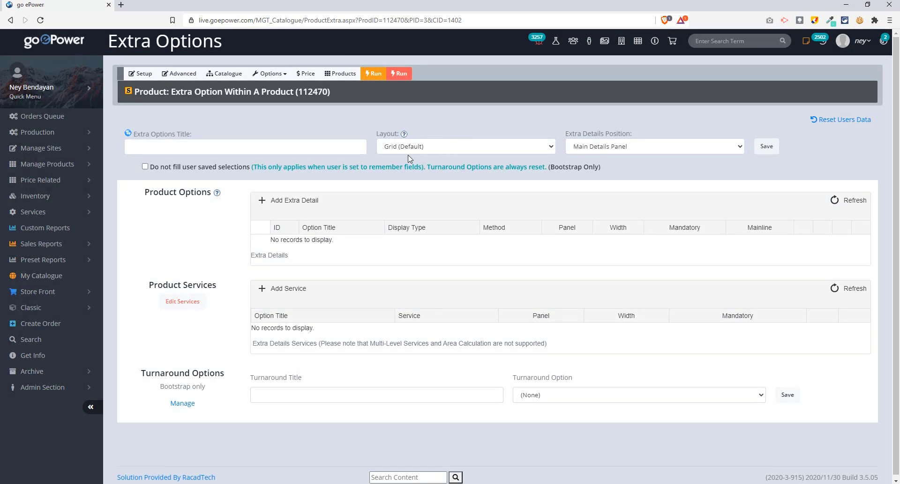
{"action": "left_click", "coordinate": [294, 201]}
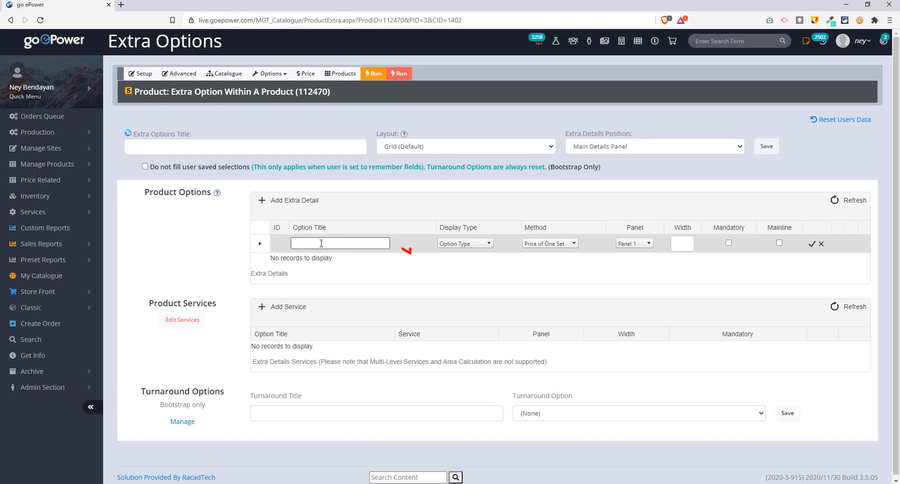
{"action": "left_click", "coordinate": [321, 243]}
{"action": "type", "text": "Sto"}
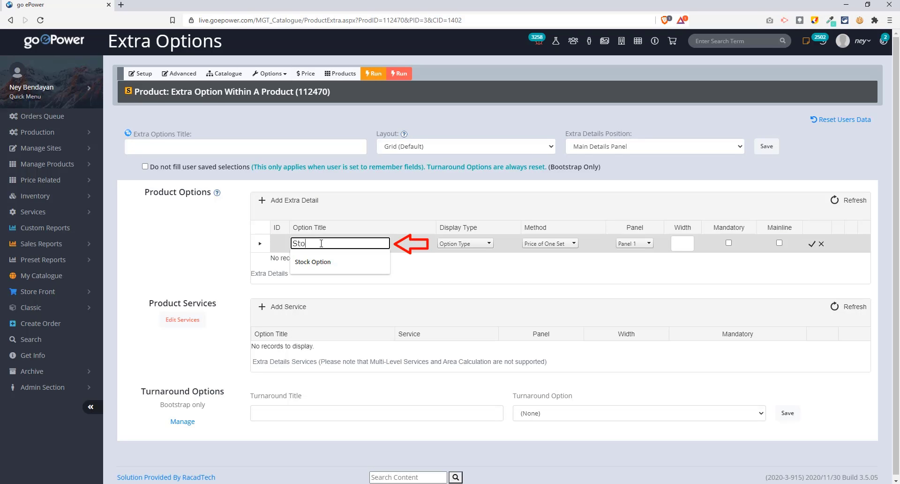
{"action": "type", "text": "ck Ty"}
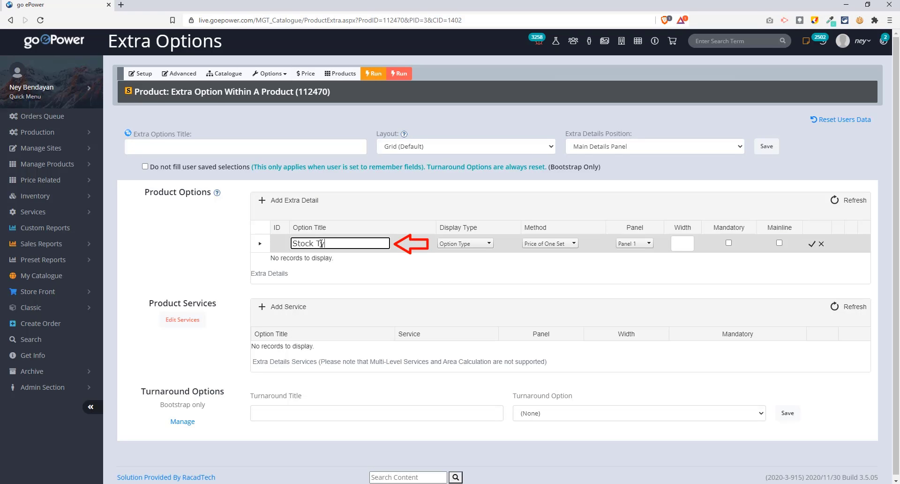
{"action": "type", "text": "pe"}
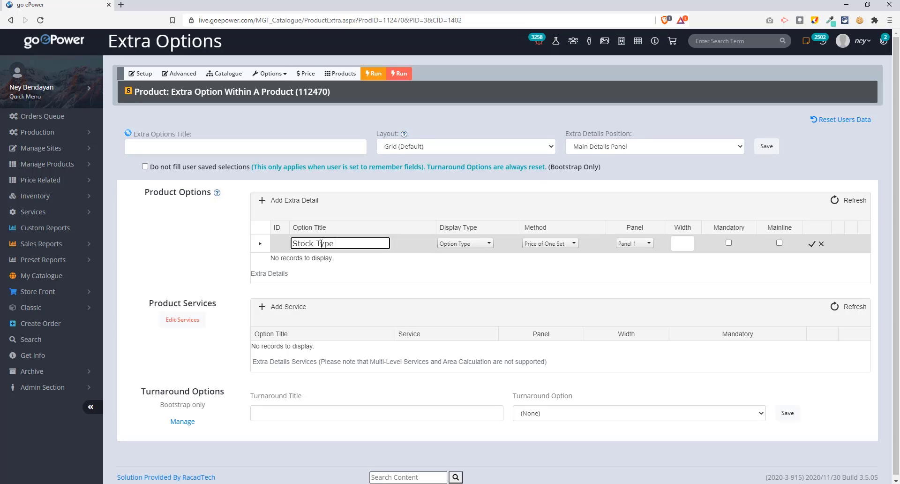
{"action": "left_click", "coordinate": [490, 243]}
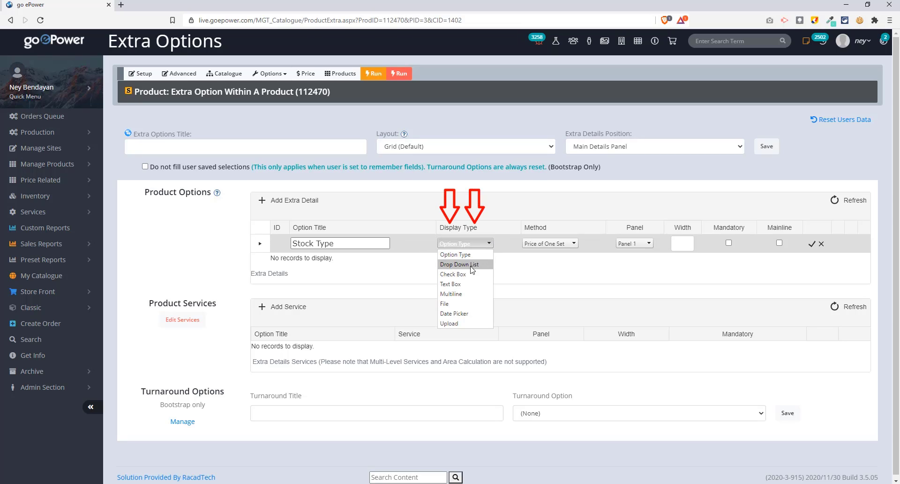
{"action": "left_click", "coordinate": [474, 265]}
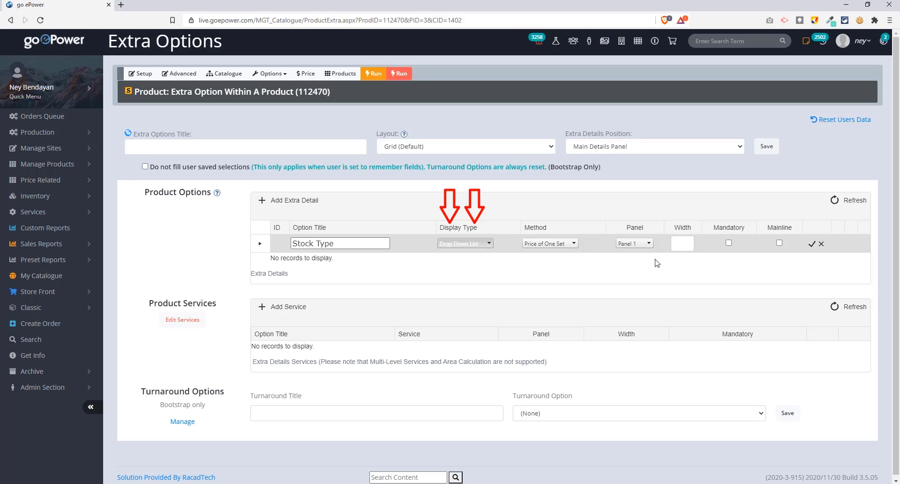
{"action": "left_click", "coordinate": [811, 244]}
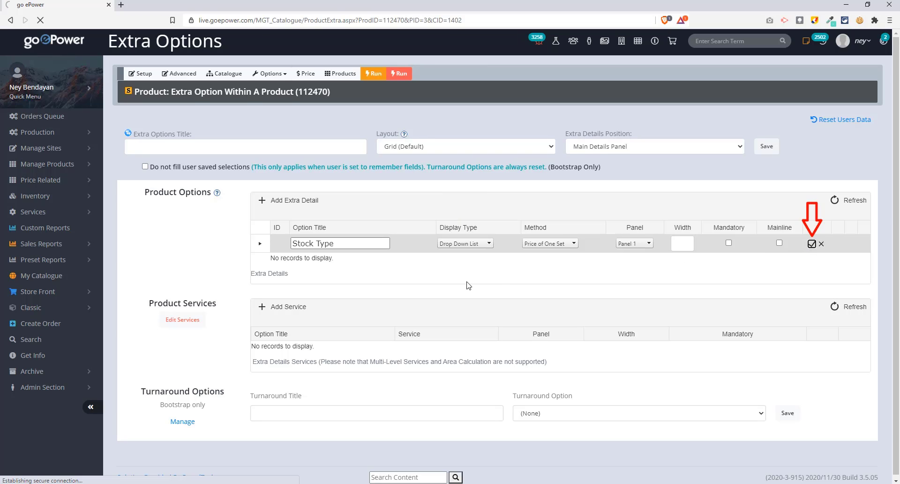
Add the detail parameters "100# Coated Text" and "80# Coated Text" to the Stock Type option, and collapse its details
{"action": "left_click", "coordinate": [260, 243]}
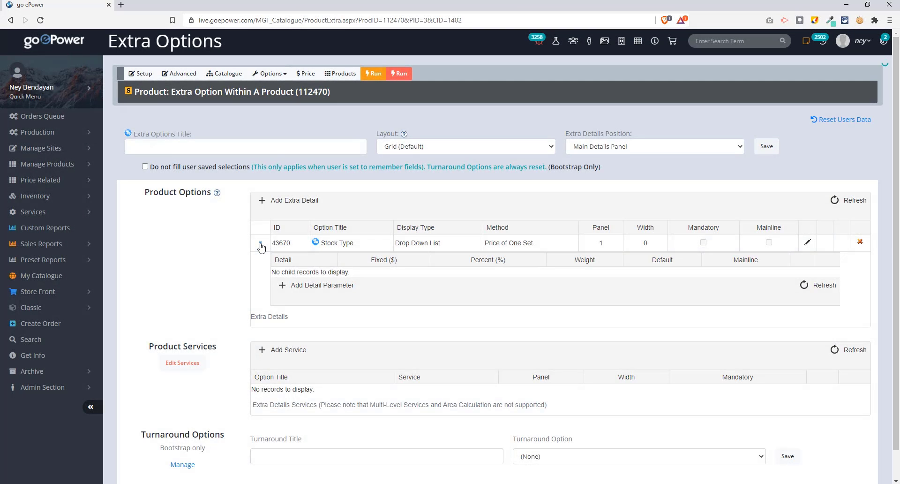
{"action": "left_click", "coordinate": [319, 285]}
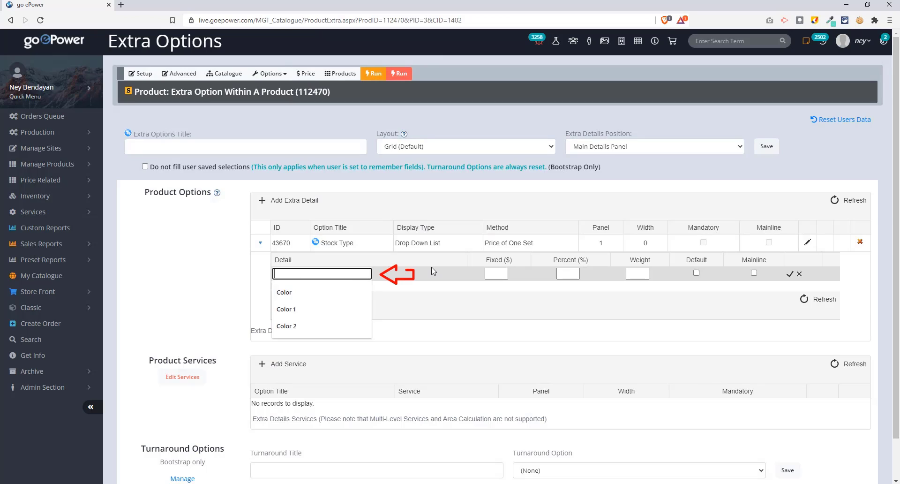
{"action": "type", "text": "100# Coated Text"}
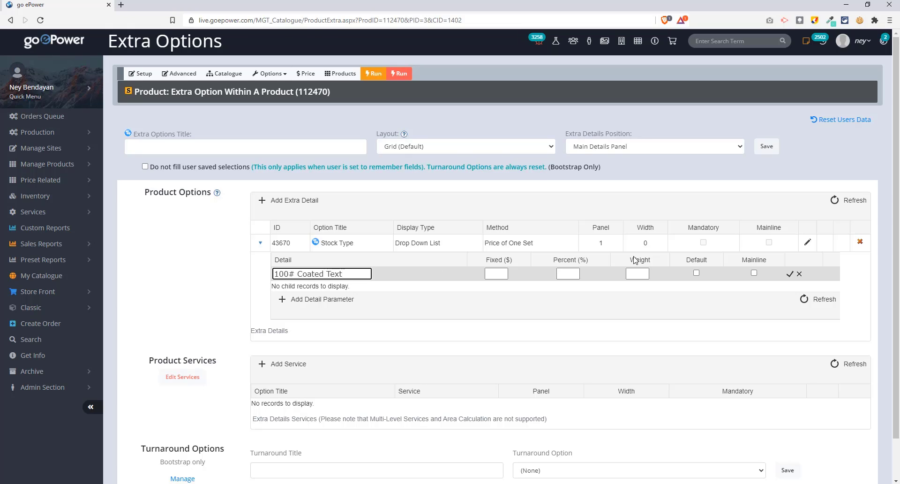
{"action": "left_click", "coordinate": [790, 276]}
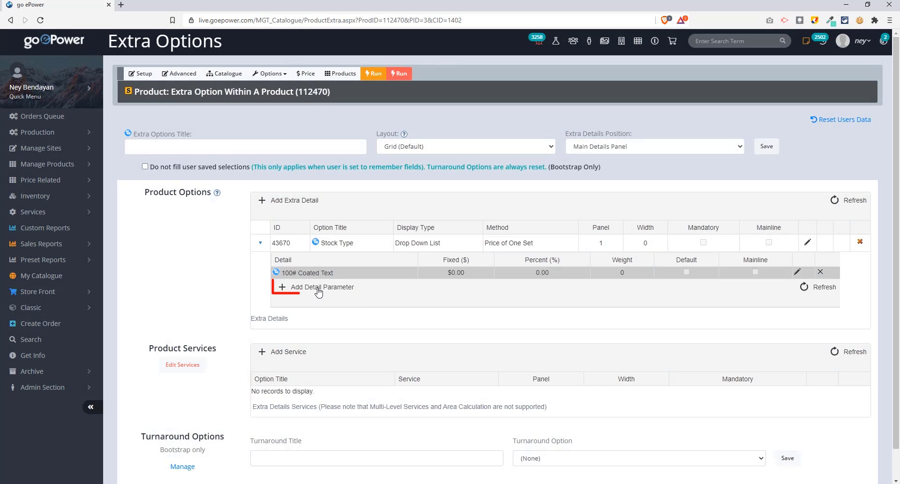
{"action": "left_click", "coordinate": [315, 286]}
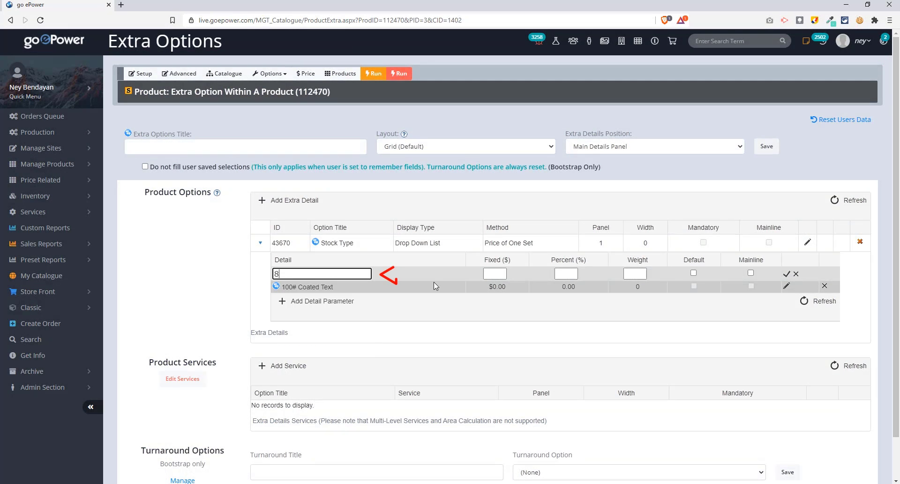
{"action": "type", "text": "80# Coated Text"}
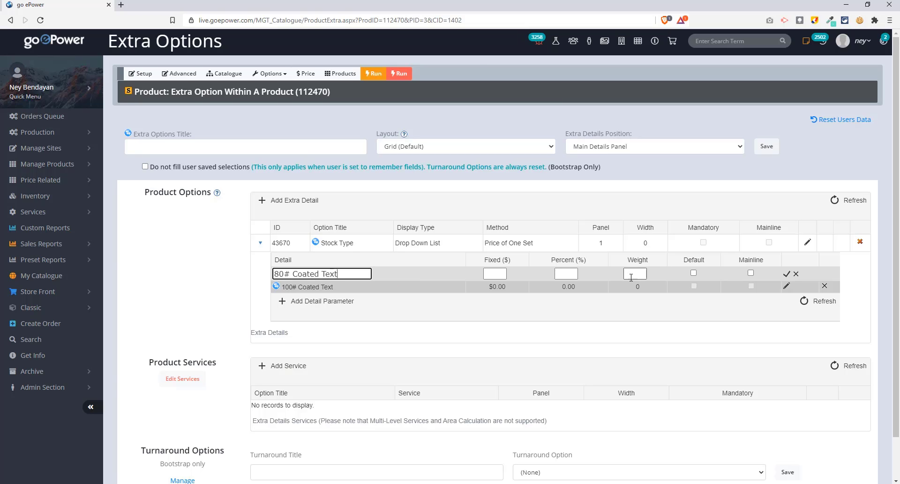
{"action": "left_click", "coordinate": [787, 273]}
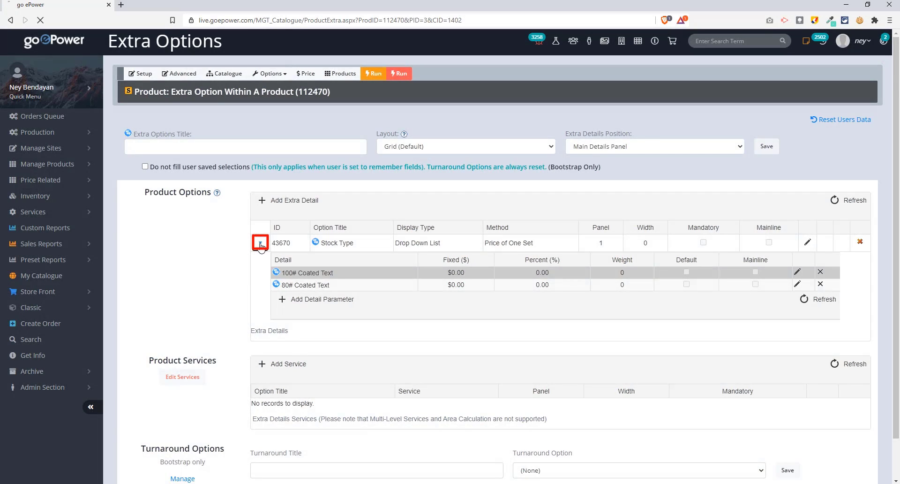
{"action": "left_click", "coordinate": [260, 243]}
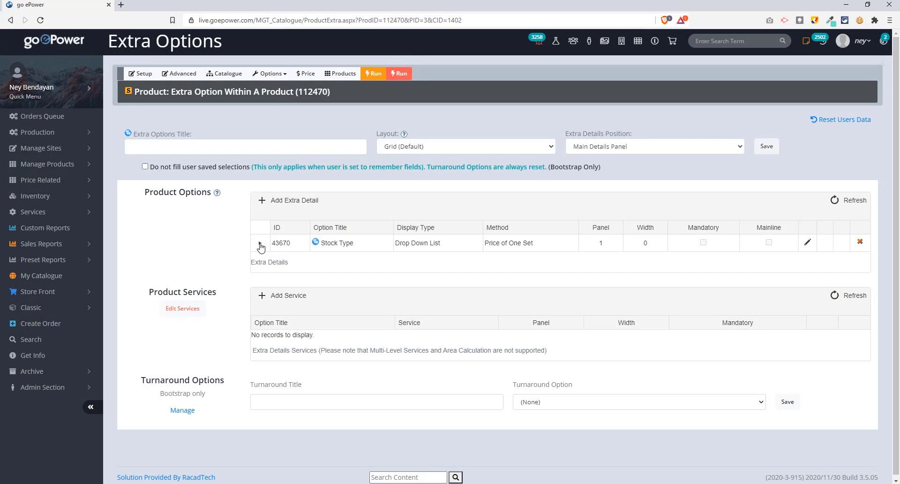
Add a second extra detail titled "Color Option" with the Drop Down List display type
{"action": "left_click", "coordinate": [291, 205]}
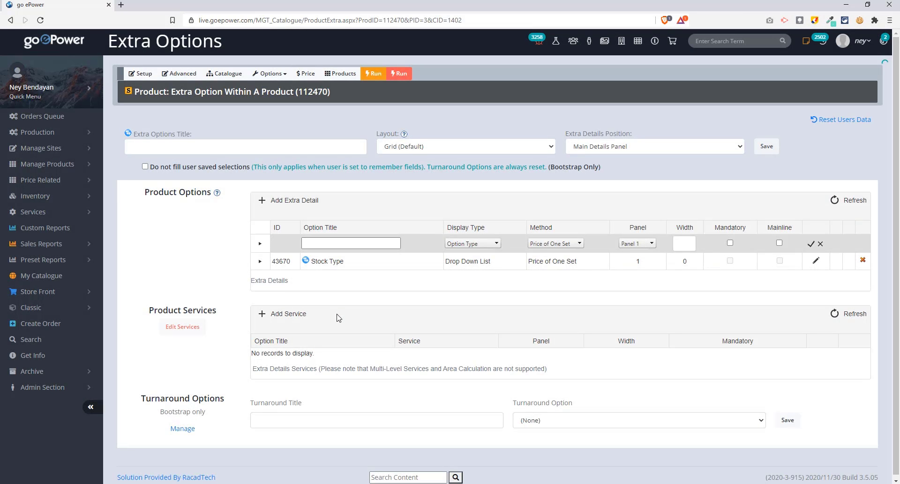
{"action": "left_click", "coordinate": [319, 243]}
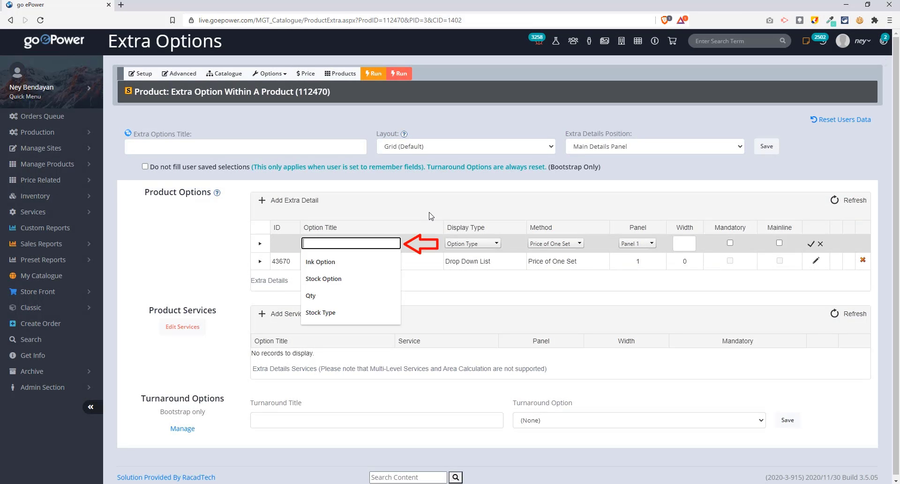
{"action": "type", "text": "Color Option"}
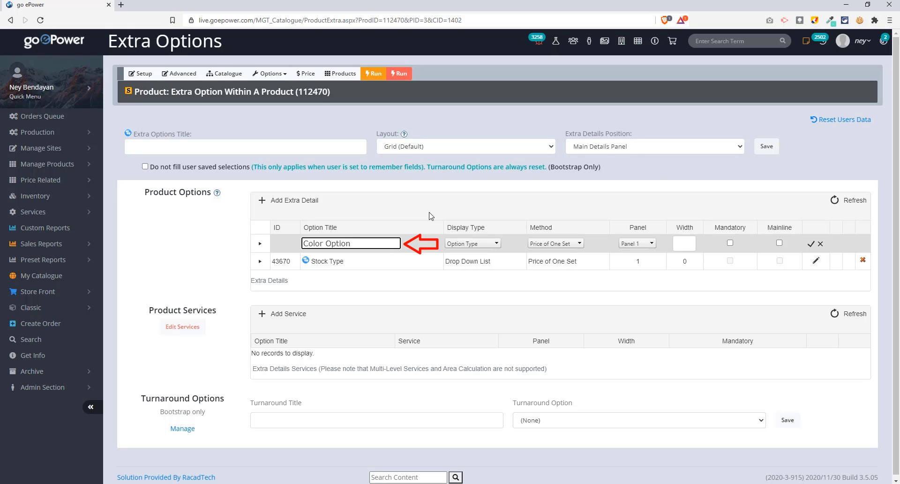
{"action": "left_click", "coordinate": [494, 243]}
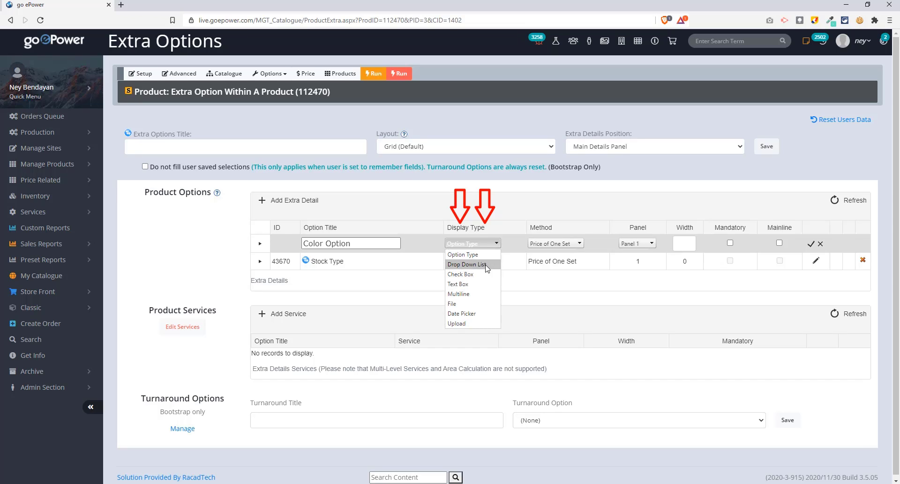
{"action": "left_click", "coordinate": [487, 265]}
{"action": "left_click", "coordinate": [811, 244]}
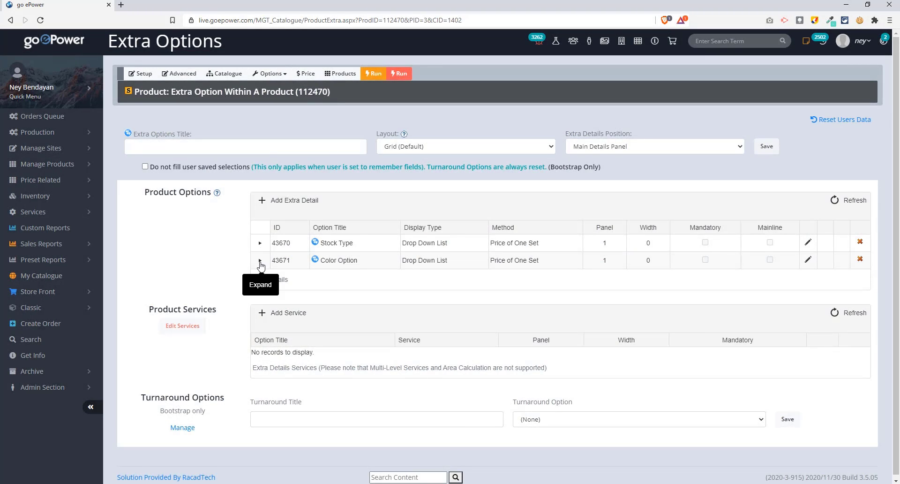
Add the detail parameters "Color Option 1" and "Color Option 2" to the Color Option extra detail
{"action": "left_click", "coordinate": [260, 261]}
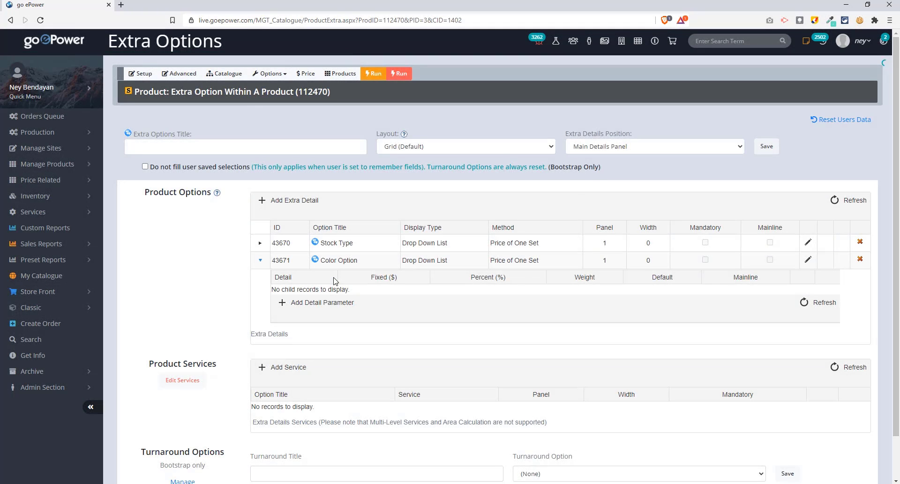
{"action": "left_click", "coordinate": [319, 302]}
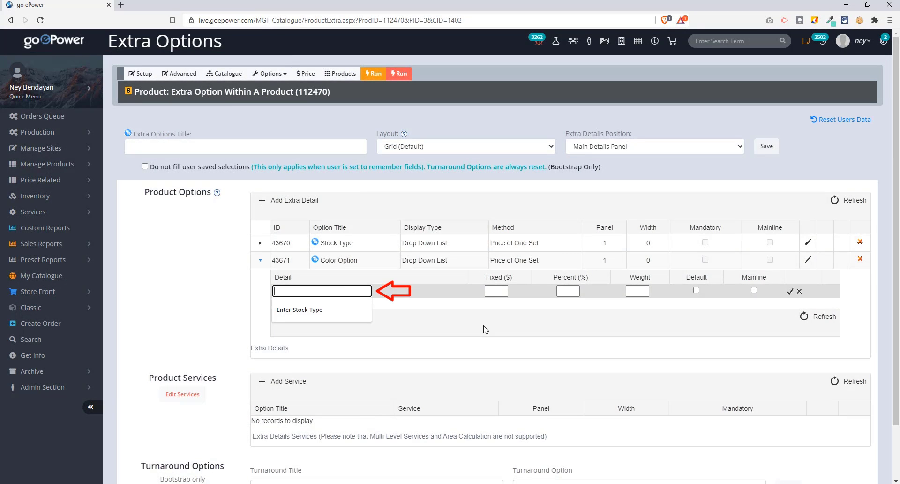
{"action": "type", "text": "Color Option 1"}
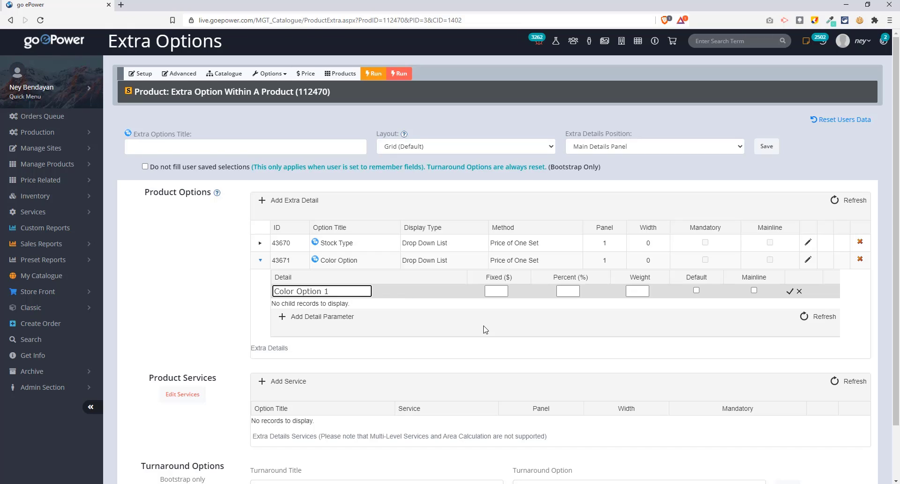
{"action": "left_click", "coordinate": [790, 291]}
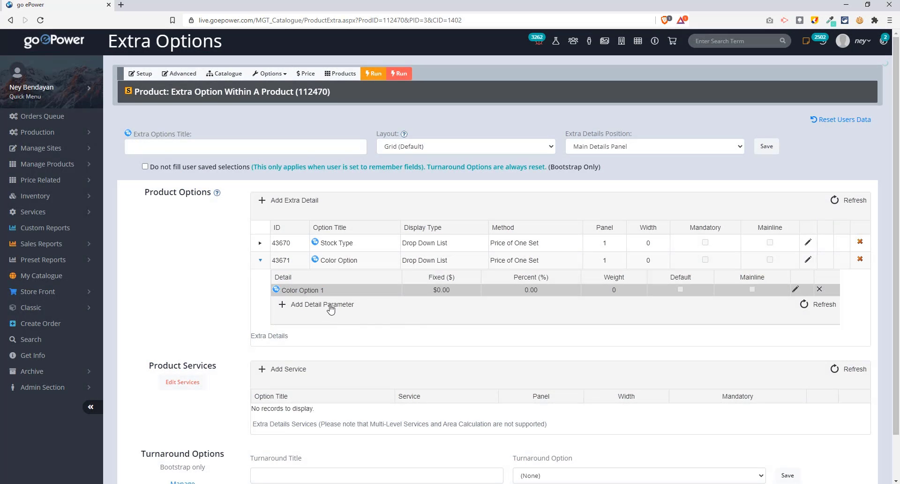
{"action": "left_click", "coordinate": [373, 305]}
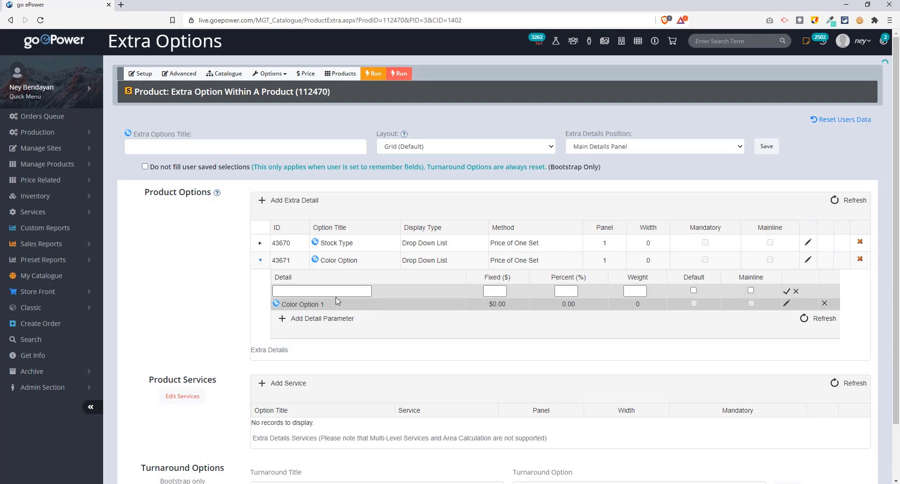
{"action": "left_click", "coordinate": [335, 294]}
{"action": "type", "text": "Color Op"}
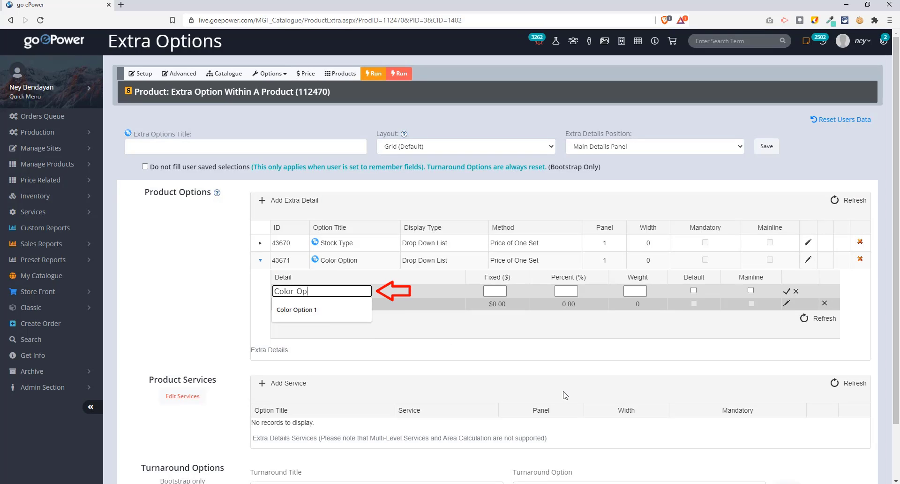
{"action": "type", "text": "tion 2"}
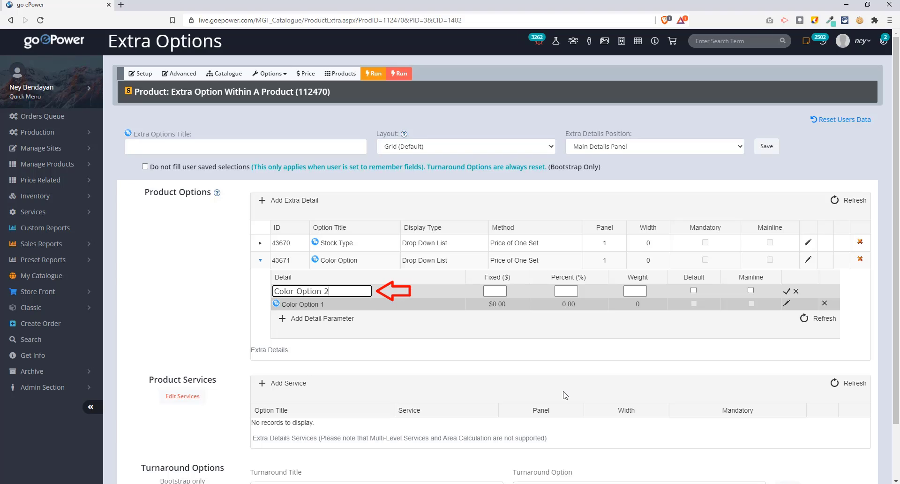
{"action": "left_click", "coordinate": [786, 291]}
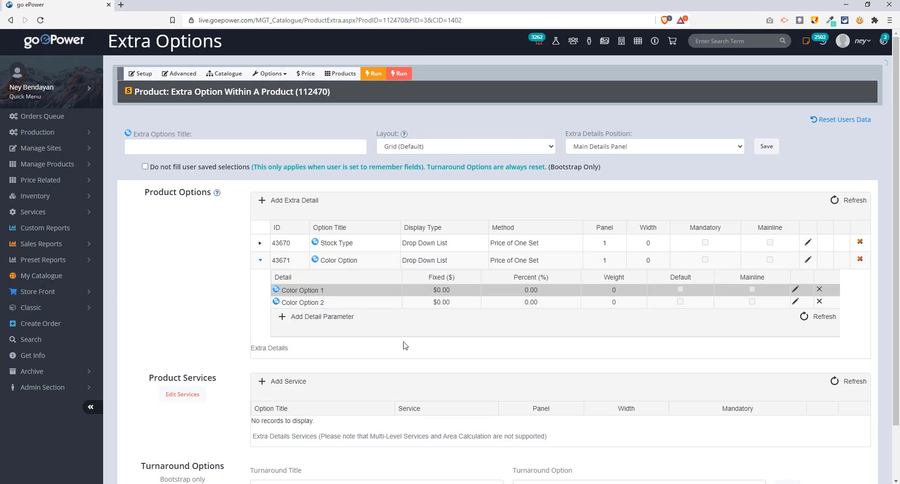
Collapse the Color Option details and add a third extra detail titled "Upload File" with the Upload display type
{"action": "left_click", "coordinate": [261, 261]}
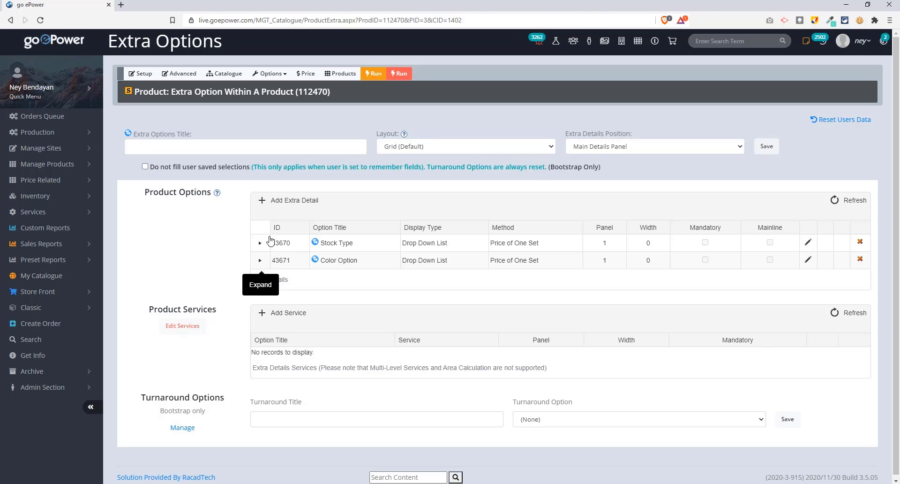
{"action": "left_click", "coordinate": [296, 200]}
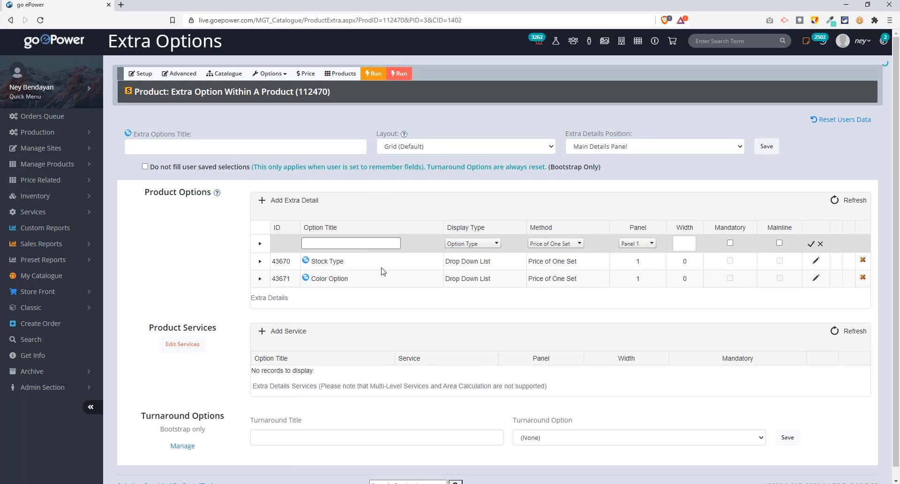
{"action": "left_click", "coordinate": [393, 243]}
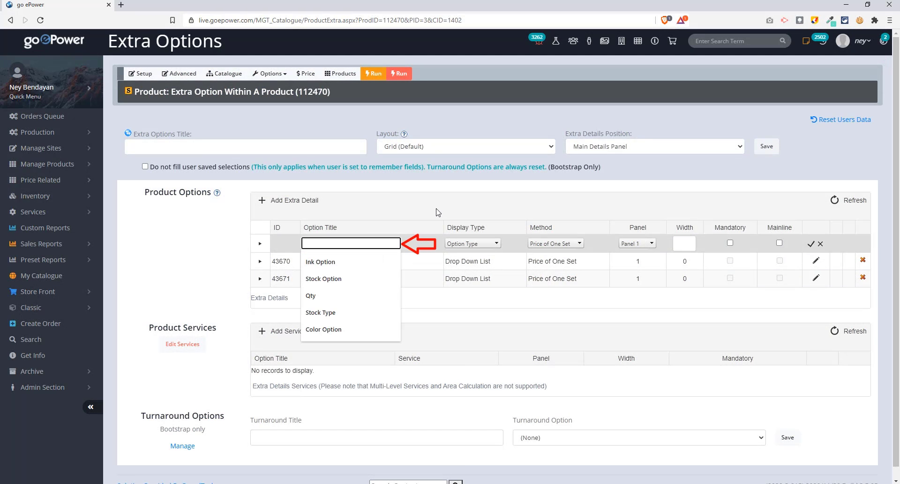
{"action": "type", "text": "Upload File"}
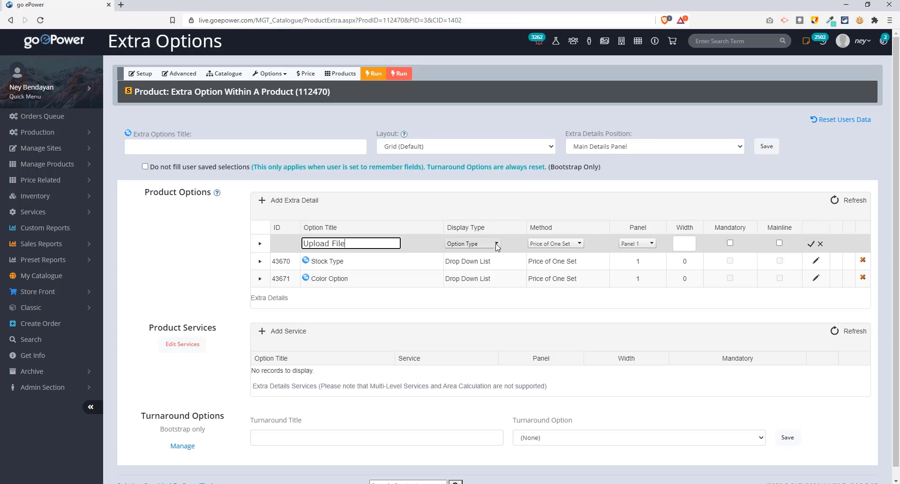
{"action": "left_click", "coordinate": [495, 244]}
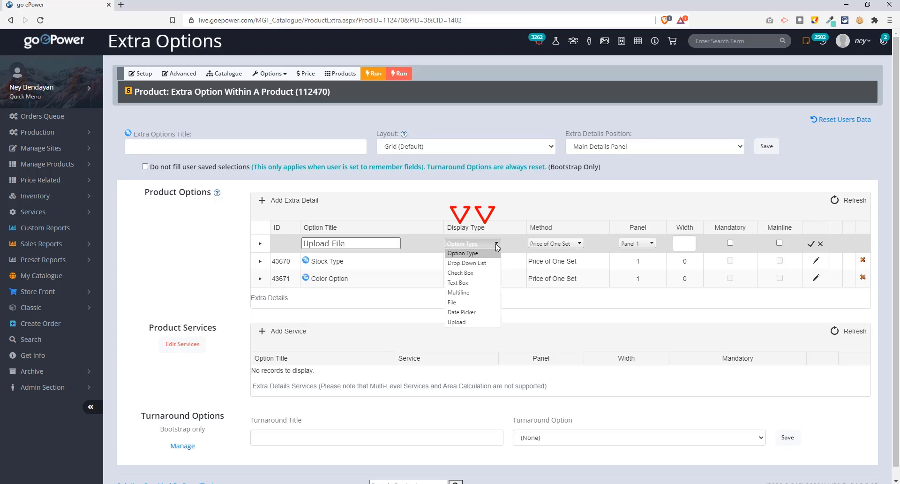
{"action": "left_click", "coordinate": [463, 324]}
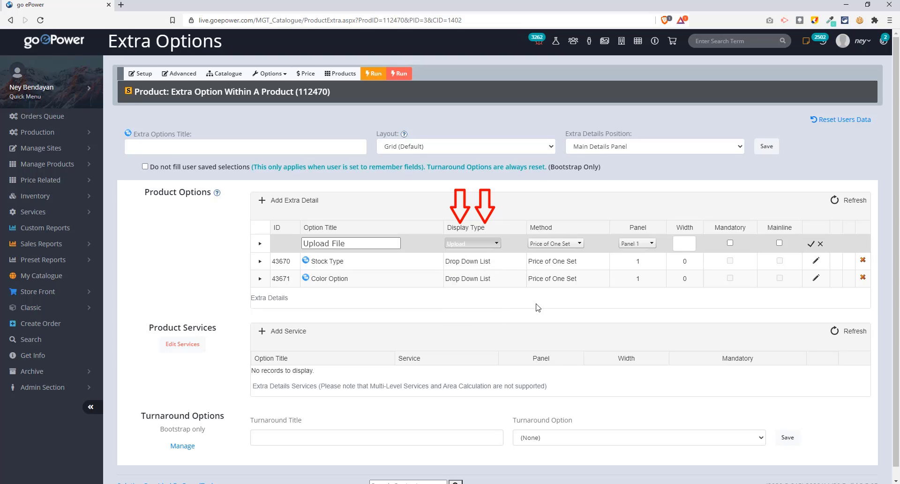
{"action": "left_click", "coordinate": [810, 243]}
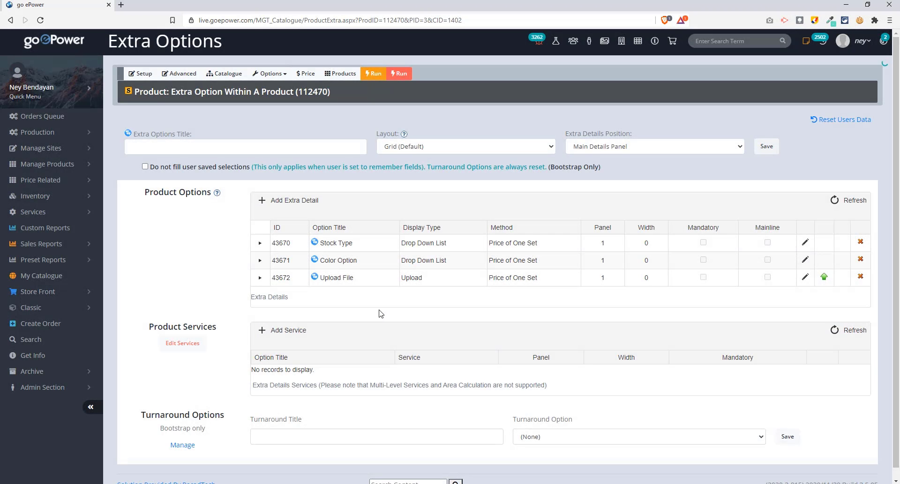
Add the detail parameter "File 1" to the Upload File extra detail, and collapse its details
{"action": "left_click", "coordinate": [260, 277]}
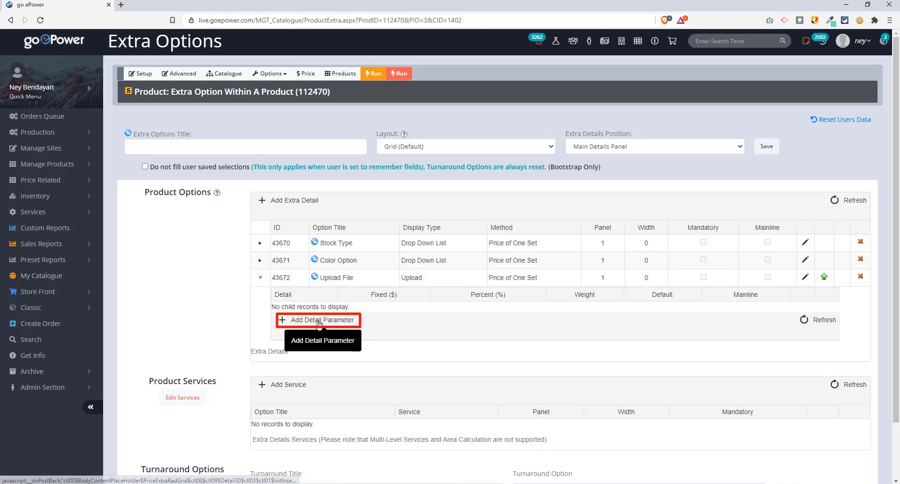
{"action": "left_click", "coordinate": [319, 320]}
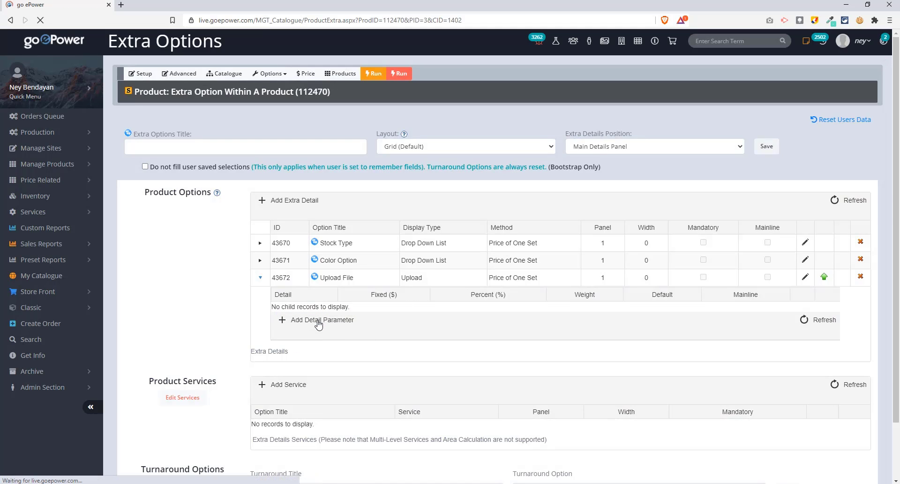
{"action": "left_click", "coordinate": [322, 307]}
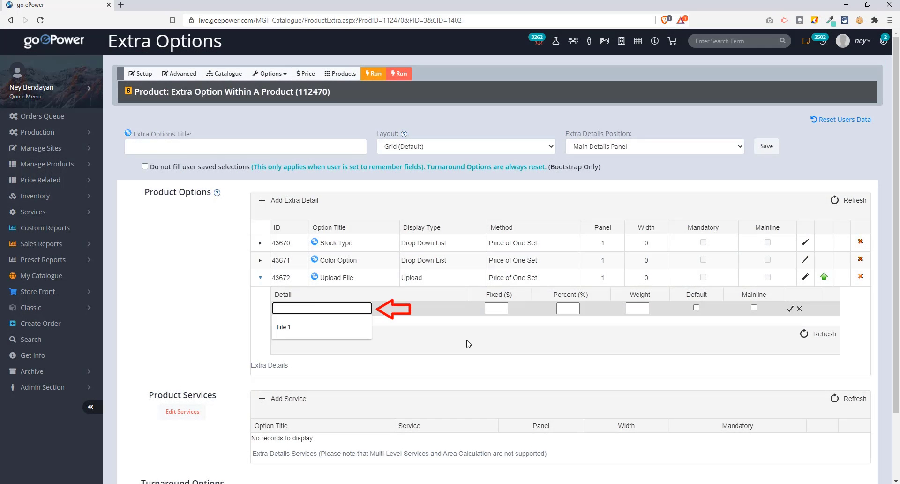
{"action": "type", "text": "File 1"}
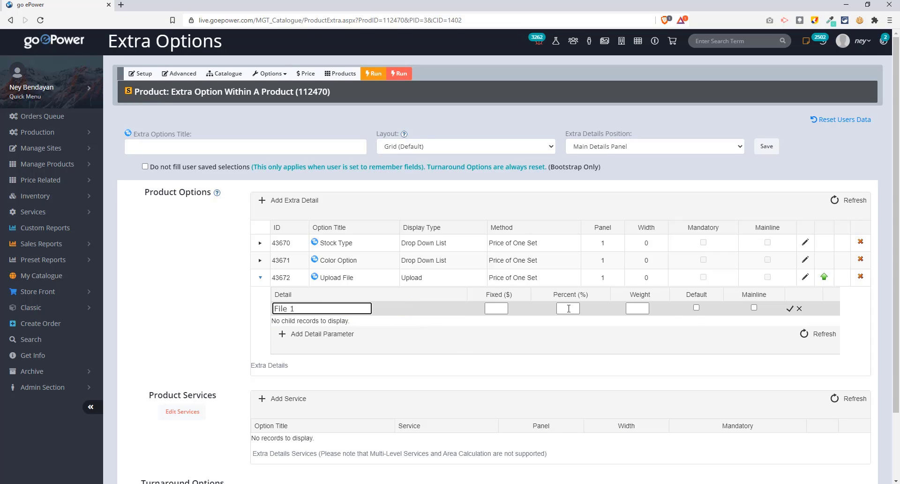
{"action": "left_click", "coordinate": [789, 308]}
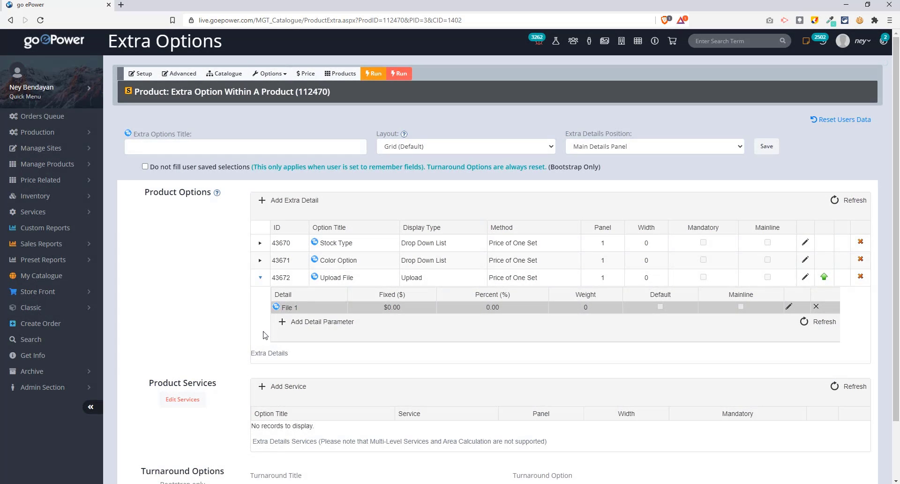
{"action": "left_click", "coordinate": [260, 277]}
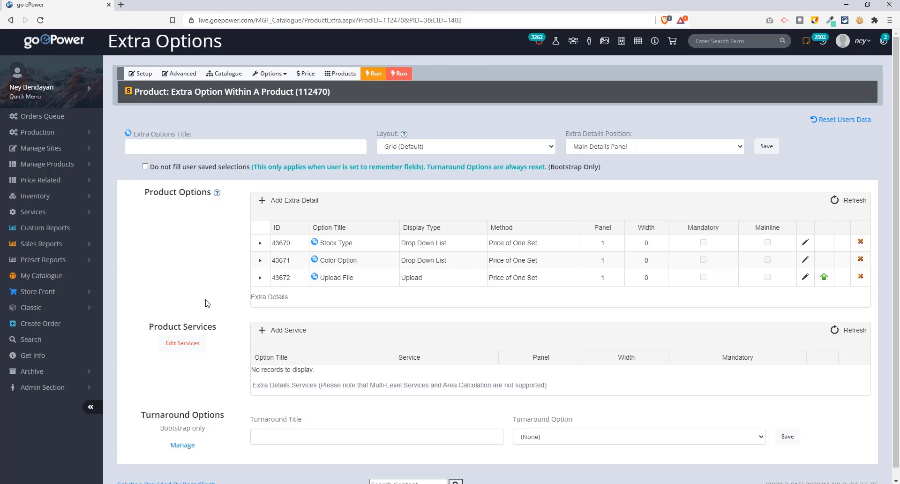
Make "100# Coated Text" the default detail of the Stock Type option, and collapse its details
{"action": "left_click", "coordinate": [261, 243]}
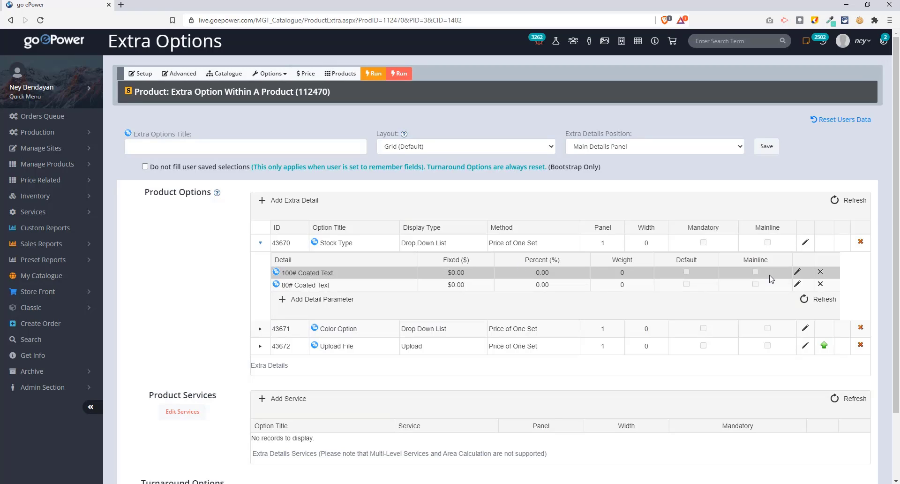
{"action": "left_click", "coordinate": [797, 271]}
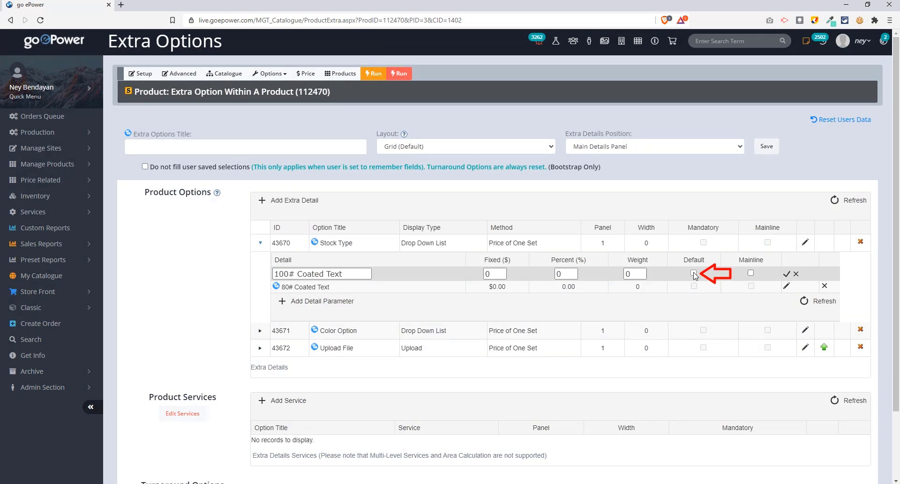
{"action": "left_click", "coordinate": [693, 273]}
{"action": "left_click", "coordinate": [786, 274]}
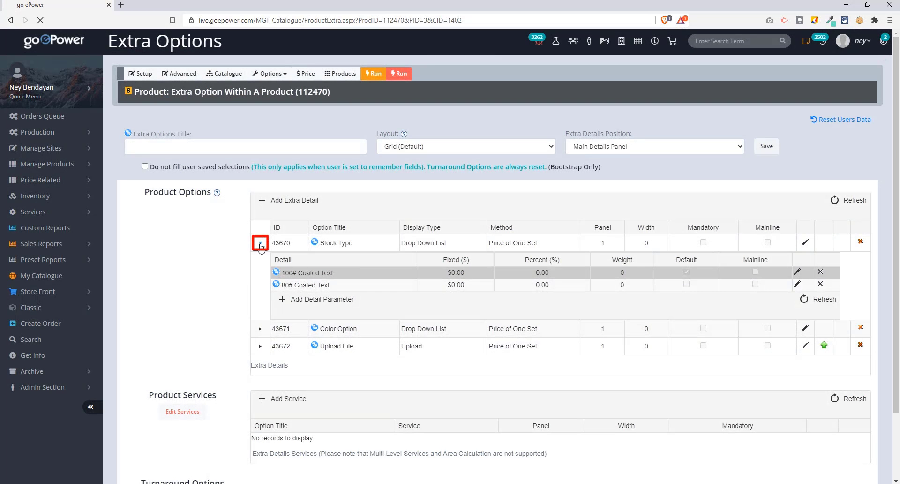
{"action": "left_click", "coordinate": [262, 246]}
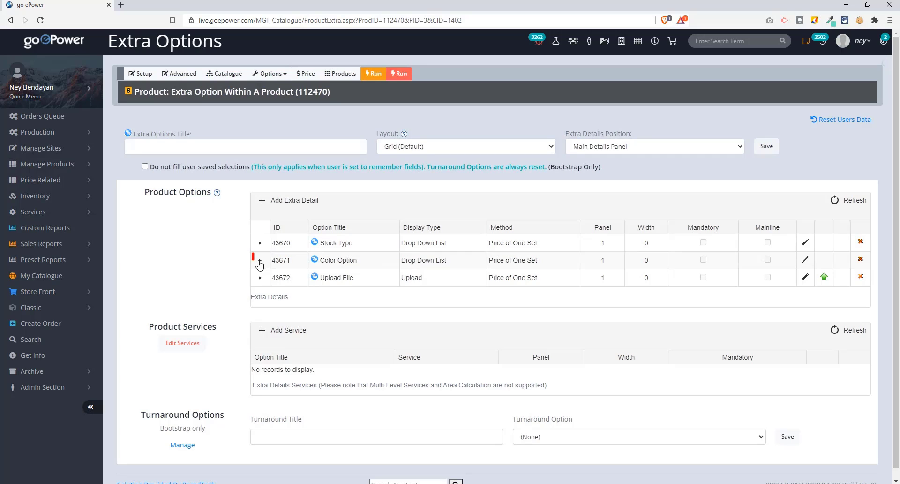
Make "Color Option 1" the default detail of the Color Option extra detail, and collapse its details
{"action": "left_click", "coordinate": [260, 261]}
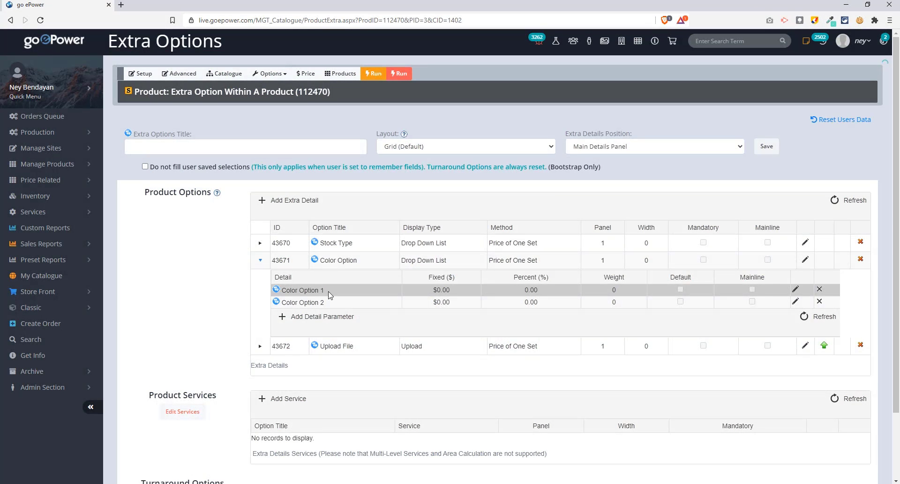
{"action": "left_click", "coordinate": [795, 290]}
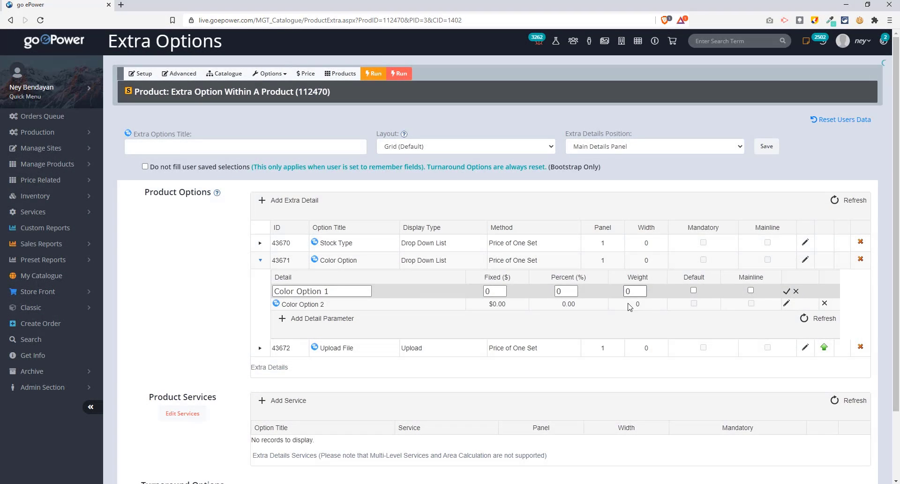
{"action": "left_click", "coordinate": [693, 290]}
{"action": "left_click", "coordinate": [786, 291]}
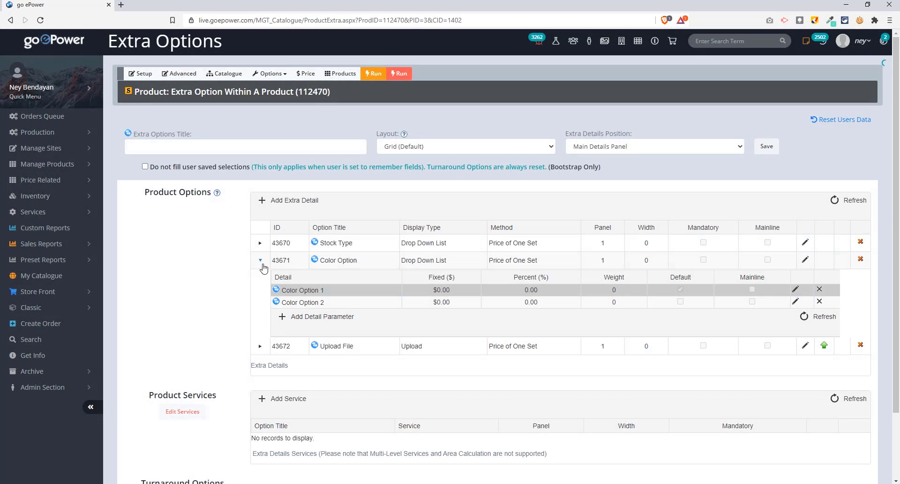
{"action": "left_click", "coordinate": [260, 260]}
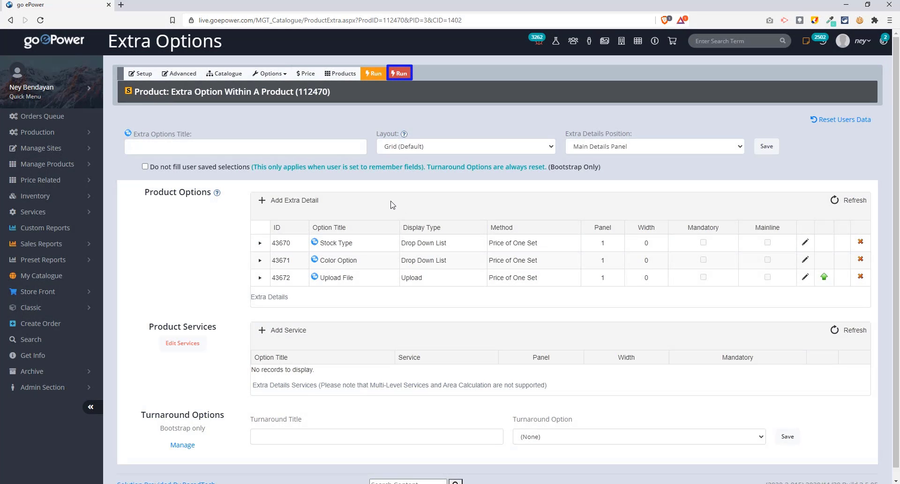
Run the product in the storefront and choose "80# Coated Text" as stock type and "Color Option 2" as color option
{"action": "left_click", "coordinate": [401, 75]}
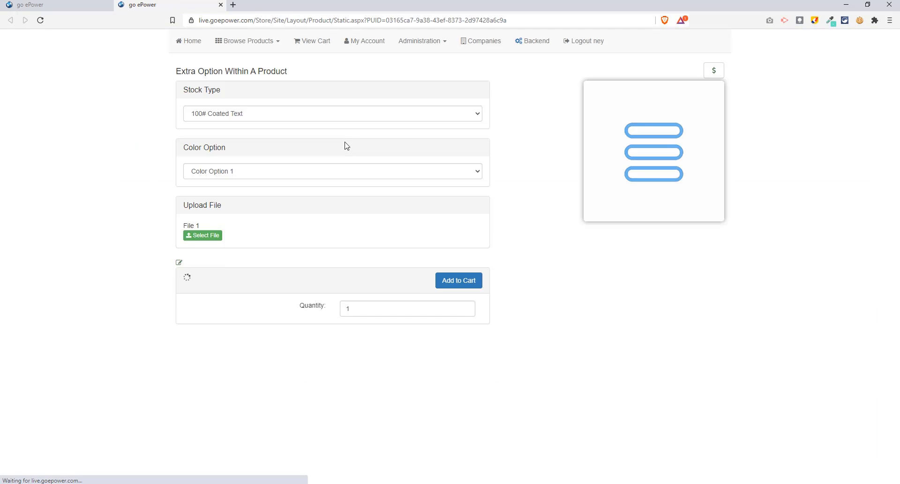
{"action": "left_click", "coordinate": [477, 115]}
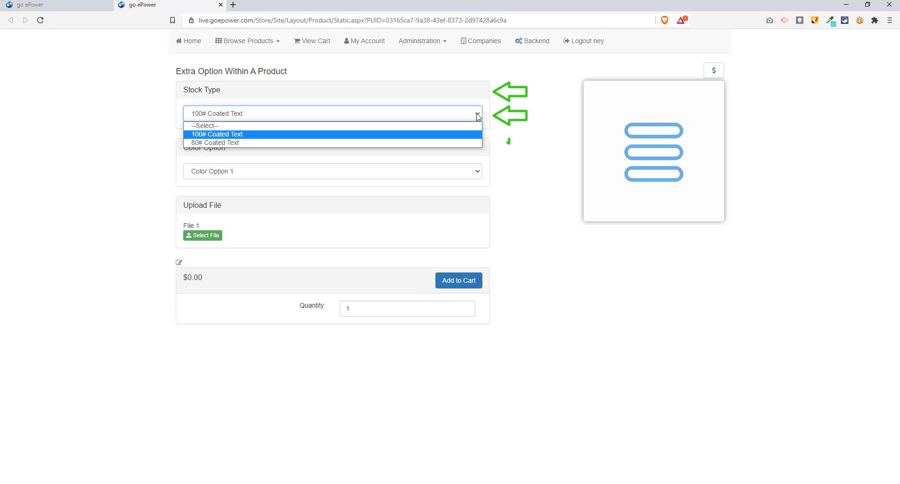
{"action": "left_click", "coordinate": [470, 143]}
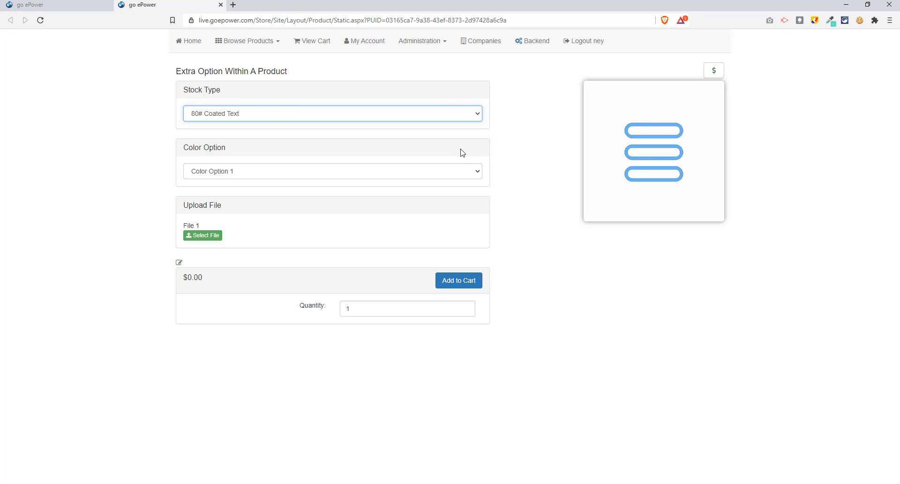
{"action": "left_click", "coordinate": [468, 174]}
{"action": "left_click", "coordinate": [465, 199]}
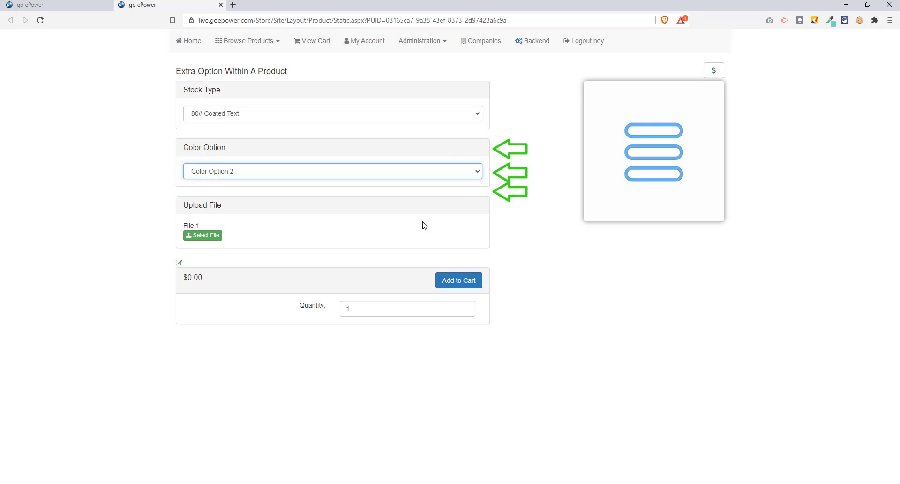
Upload Test BC.pdf as File 1 and add the product to the cart
{"action": "left_click", "coordinate": [206, 236]}
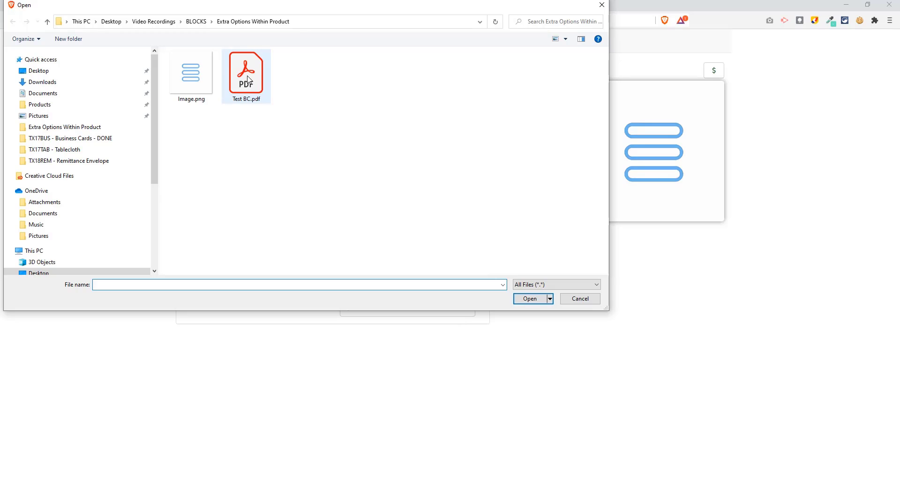
{"action": "double_click", "coordinate": [249, 80]}
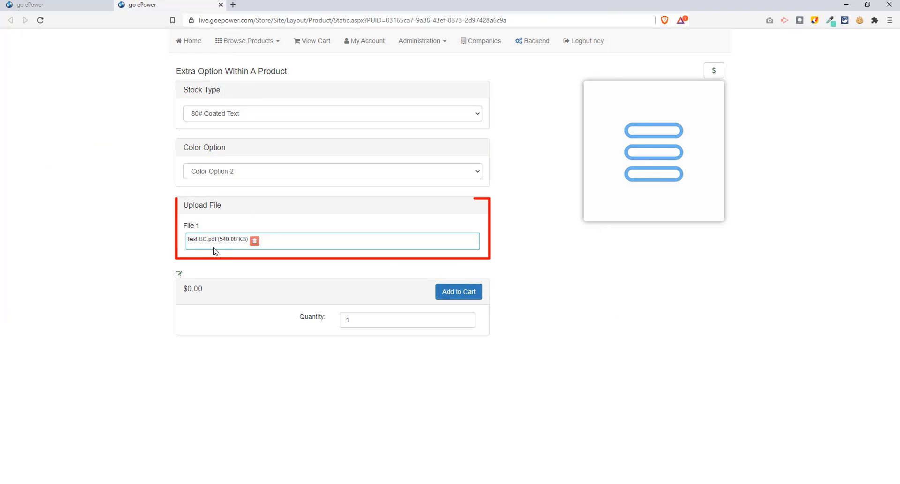
{"action": "left_click", "coordinate": [459, 294]}
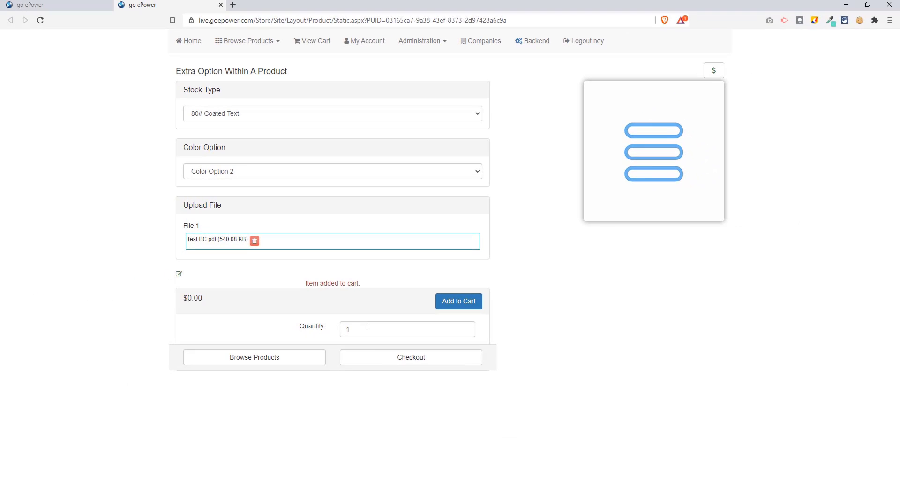